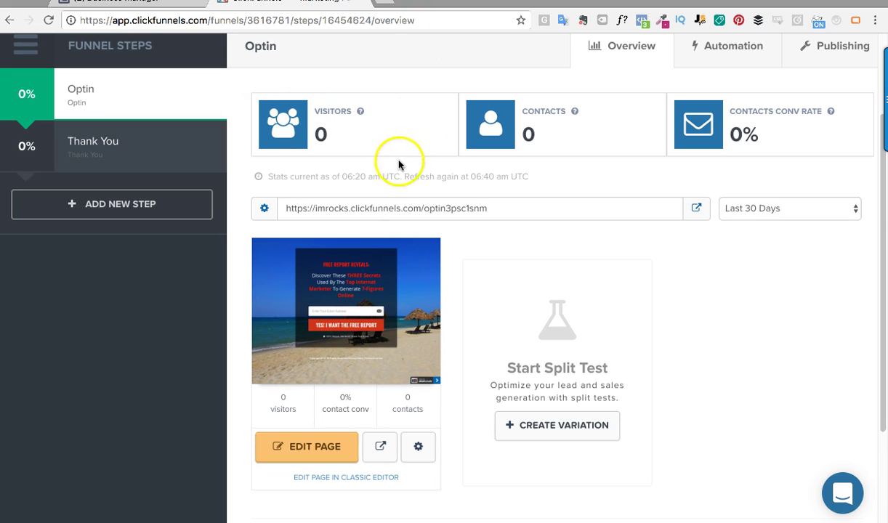
Step: Open the Optin funnel page in the page editor in a new browser tab and switch to it
scroll(436, 218, up, 3)
scroll(432, 233, down, 5)
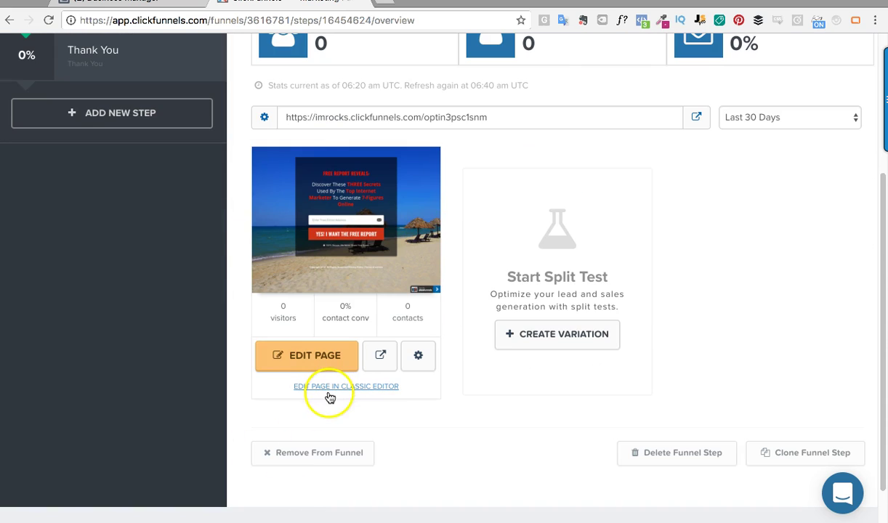
right_click(307, 357)
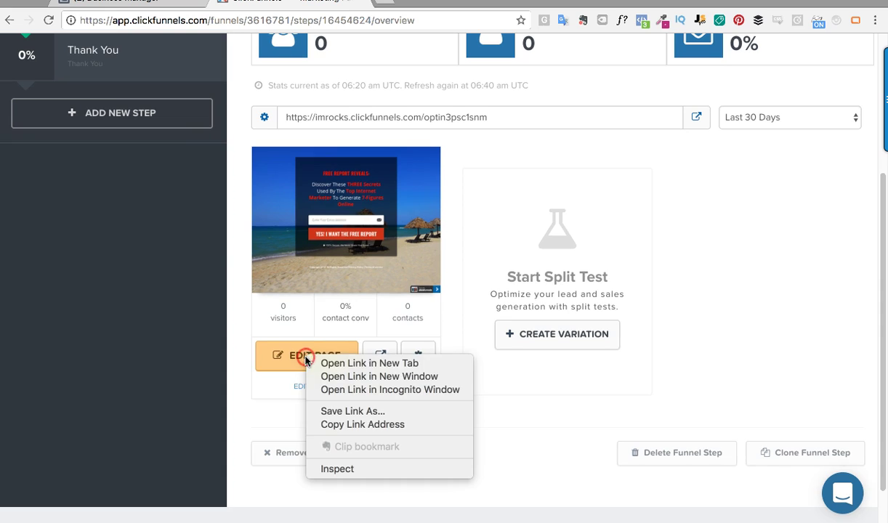
click(330, 364)
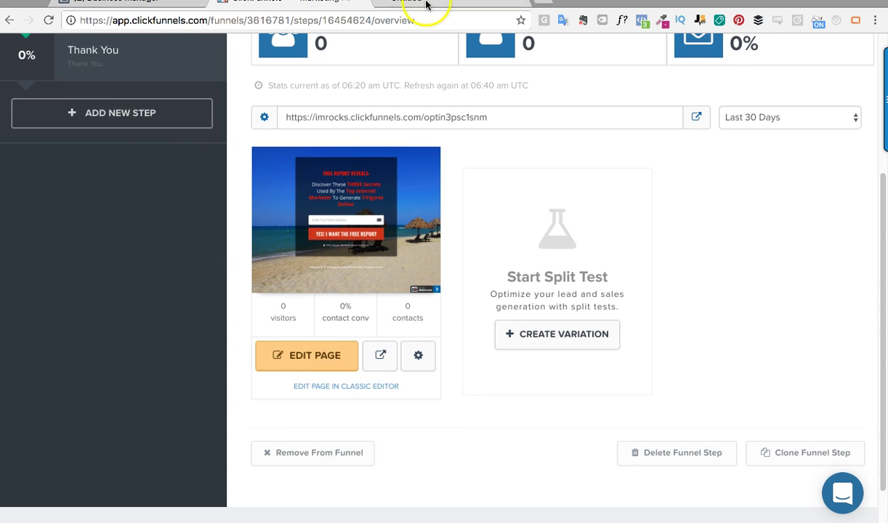
key(ctrl+Tab)
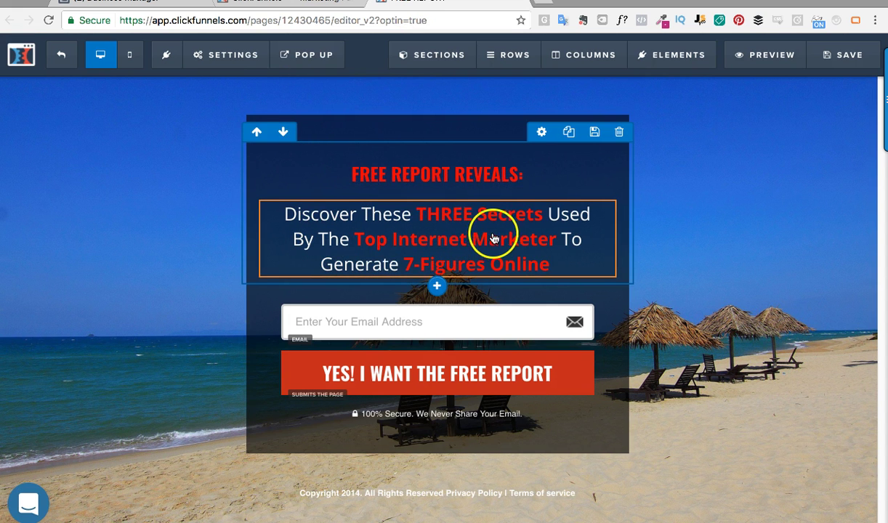
mouse_move(494, 234)
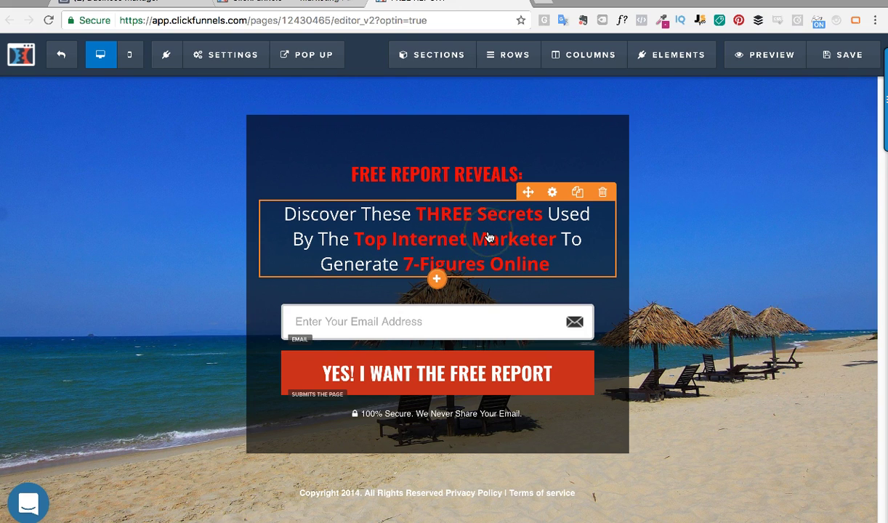
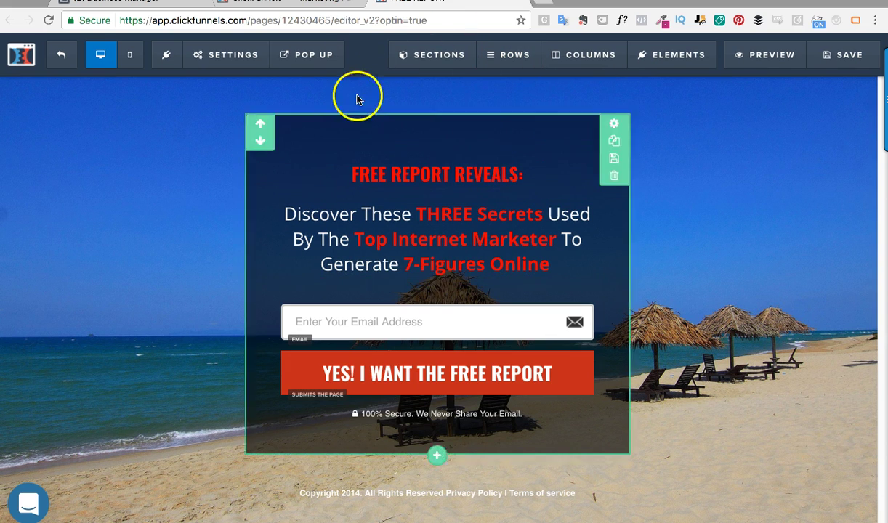
Step: Open the header tracking code settings of the Optin page in the ClickFunnels editor
click(116, 2)
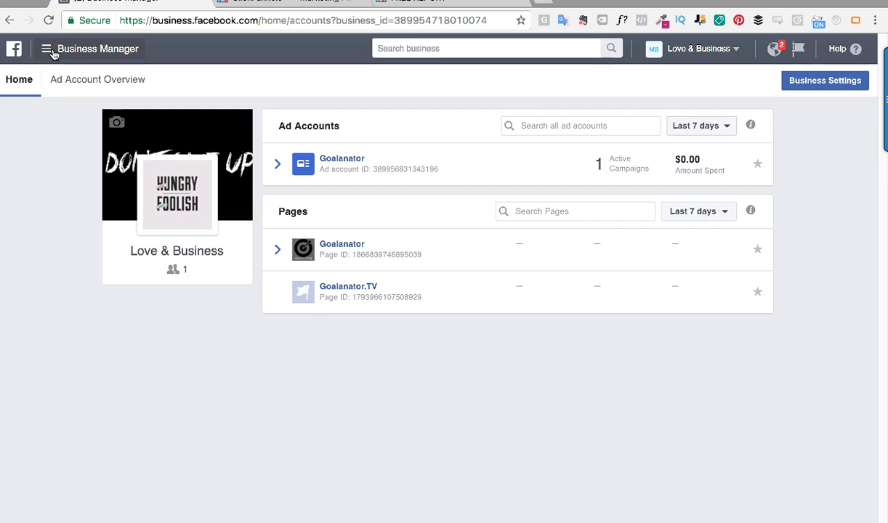
click(417, 2)
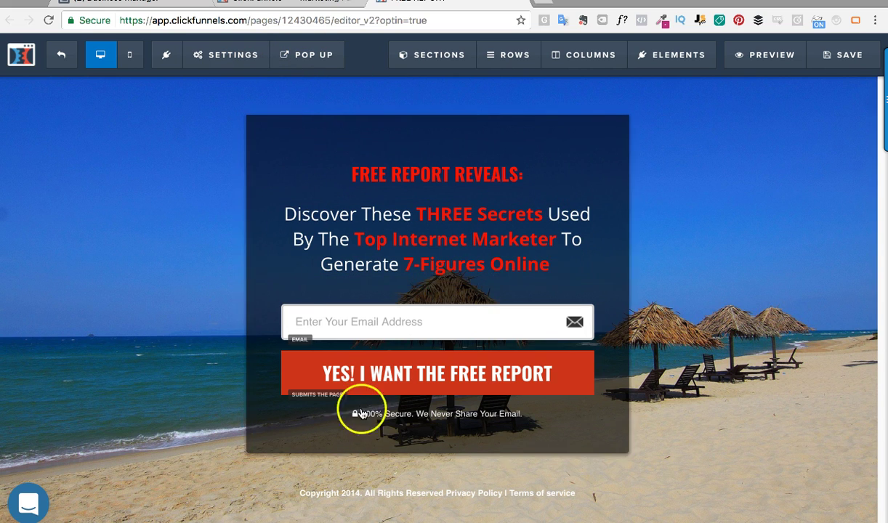
mouse_move(208, 61)
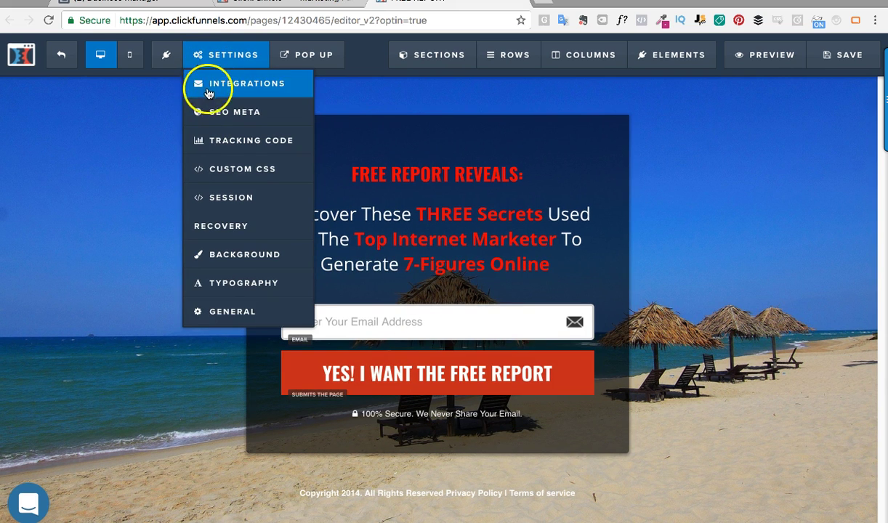
click(221, 140)
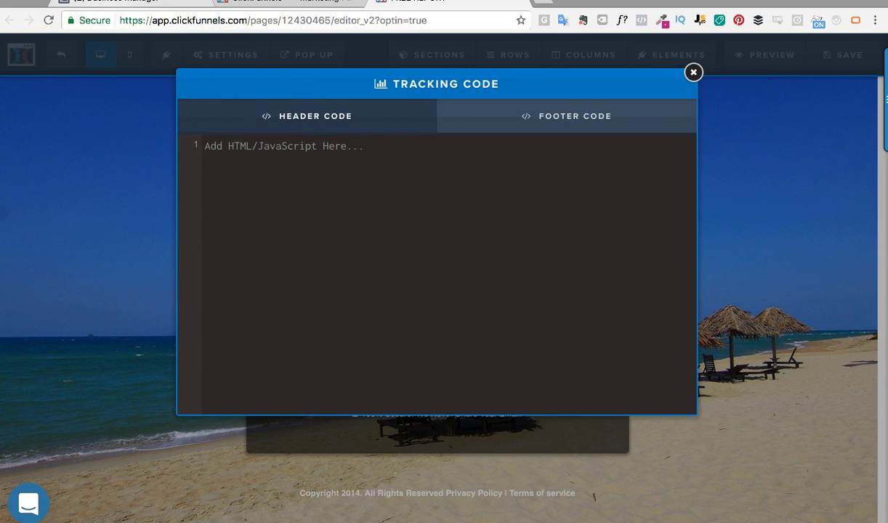
Step: Switch to Facebook Business Manager and open the Pixels page of the Goalanator ad account
click(113, 3)
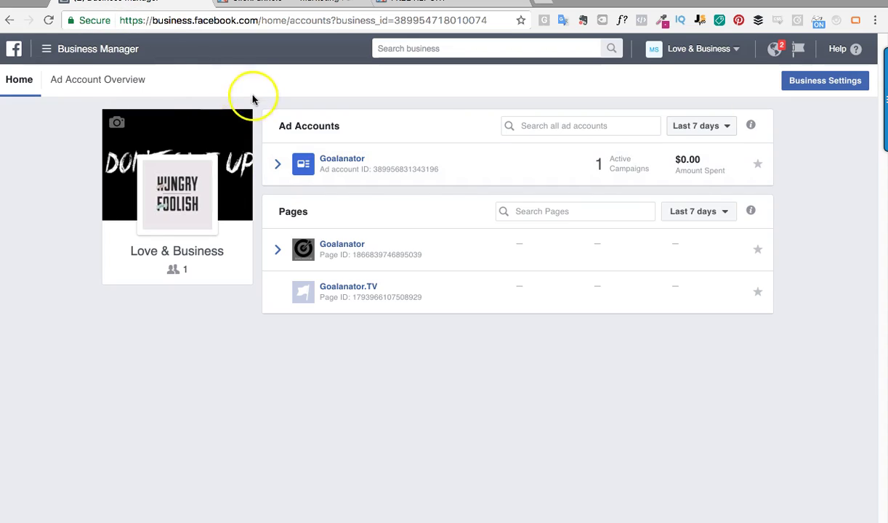
click(47, 51)
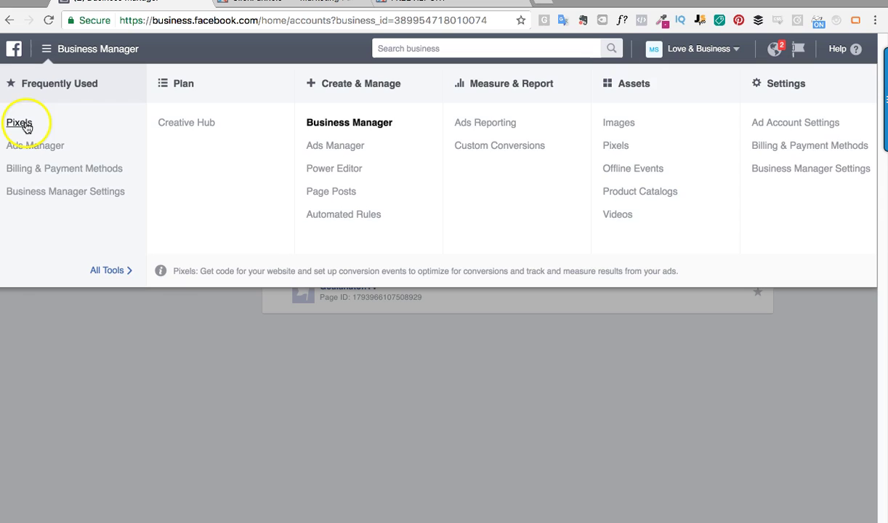
click(25, 124)
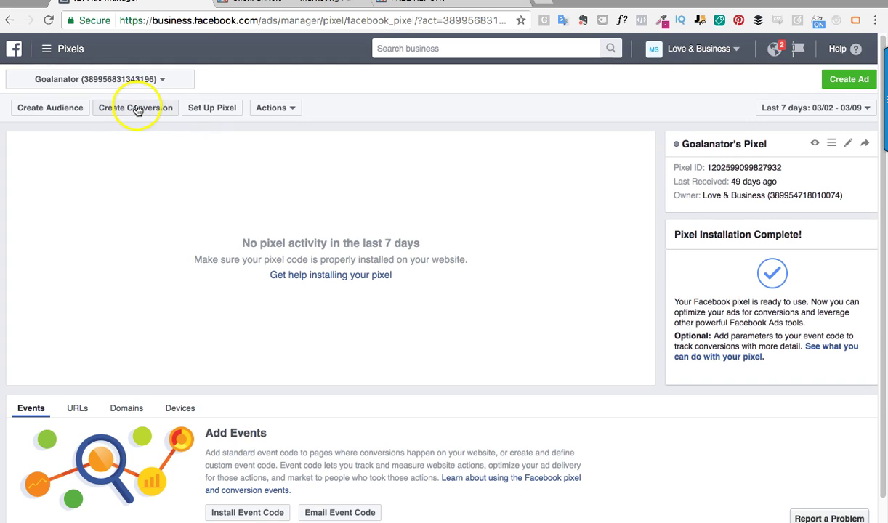
Step: Start the pixel setup with the Copy and Paste the Code method and copy the entire pixel base code
click(207, 109)
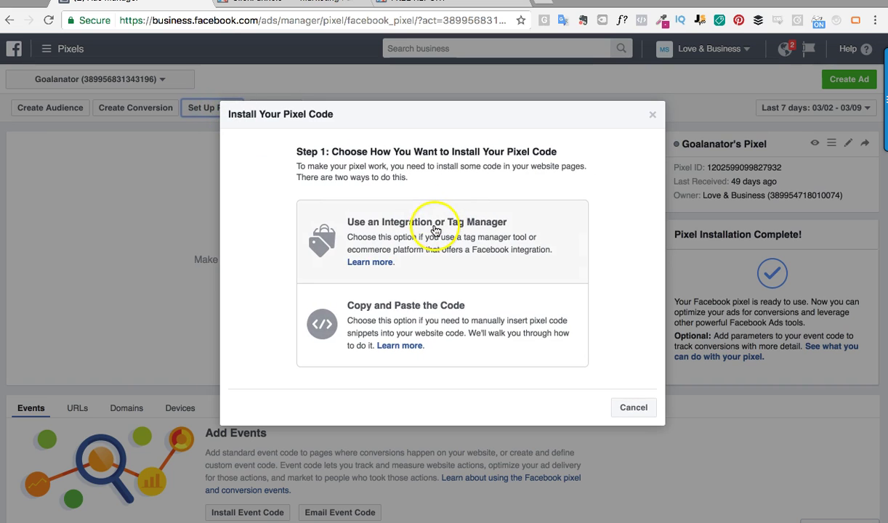
click(423, 312)
click(338, 245)
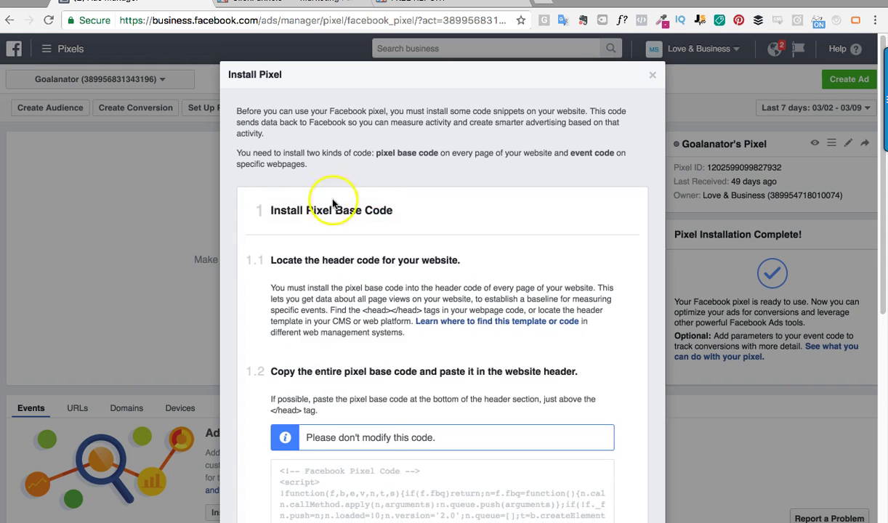
scroll(418, 225, down, 4)
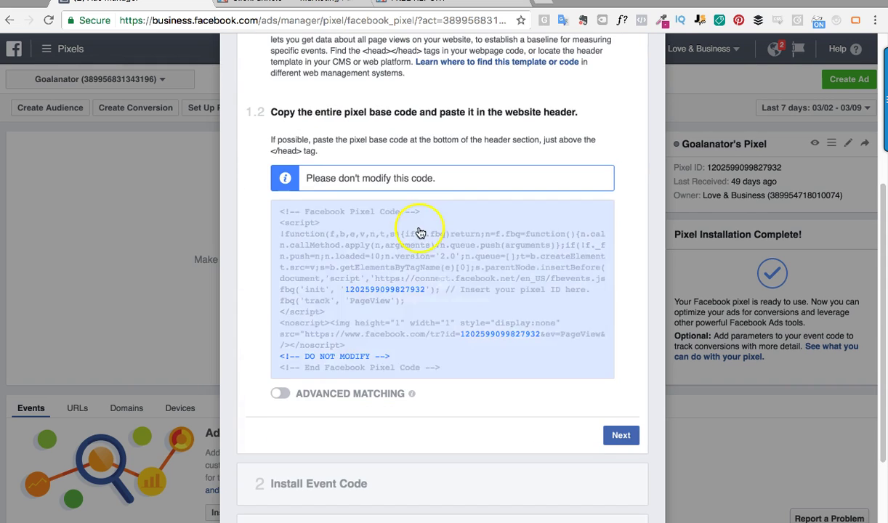
click(461, 267)
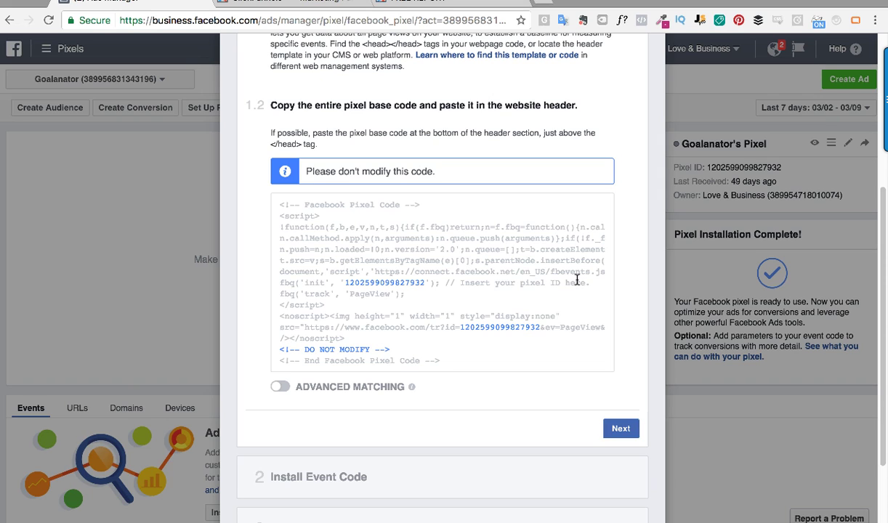
Step: Open TextEdit and replace the old code in the document with the copied Facebook pixel base code
key(super+space)
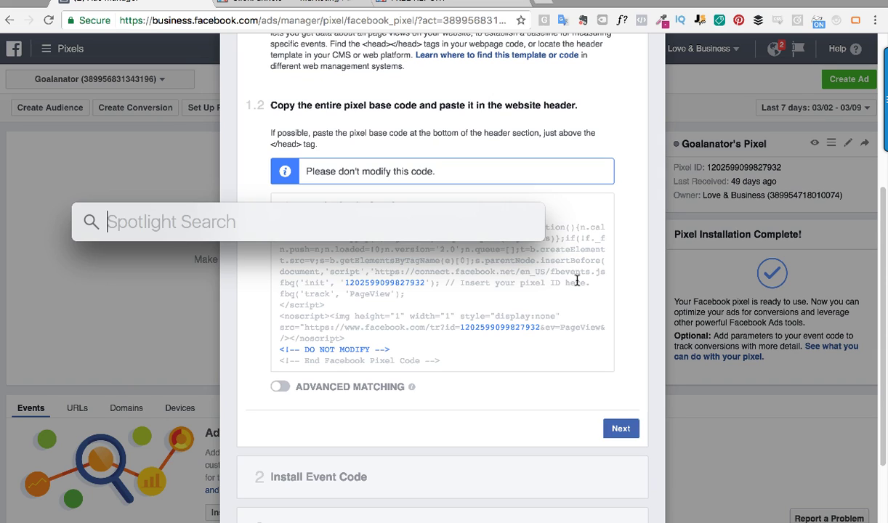
text(text)
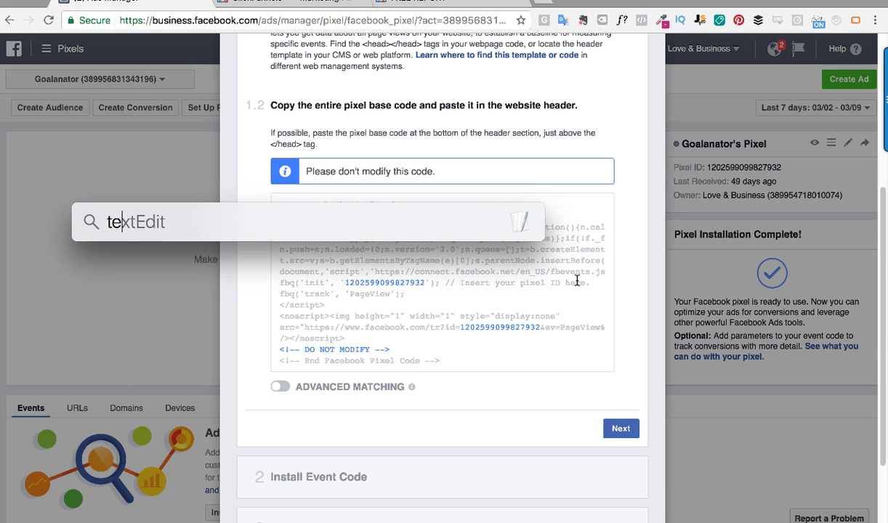
key(Return)
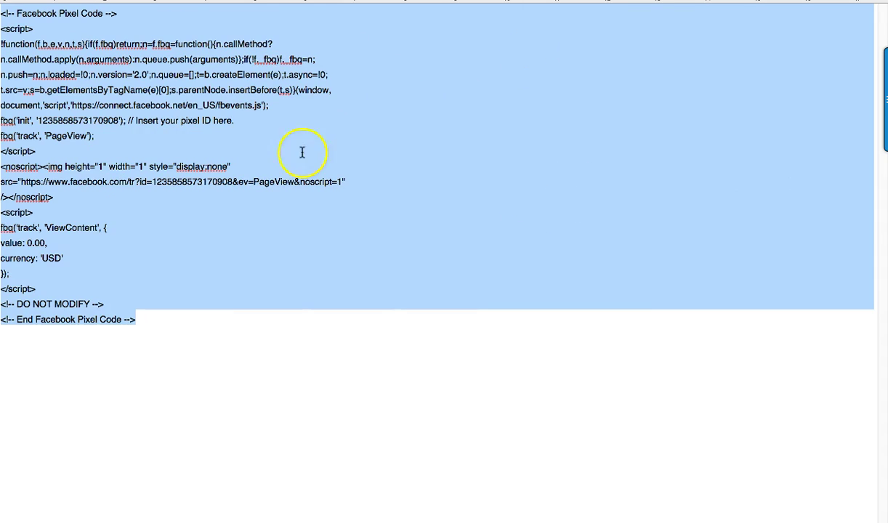
key(super+v)
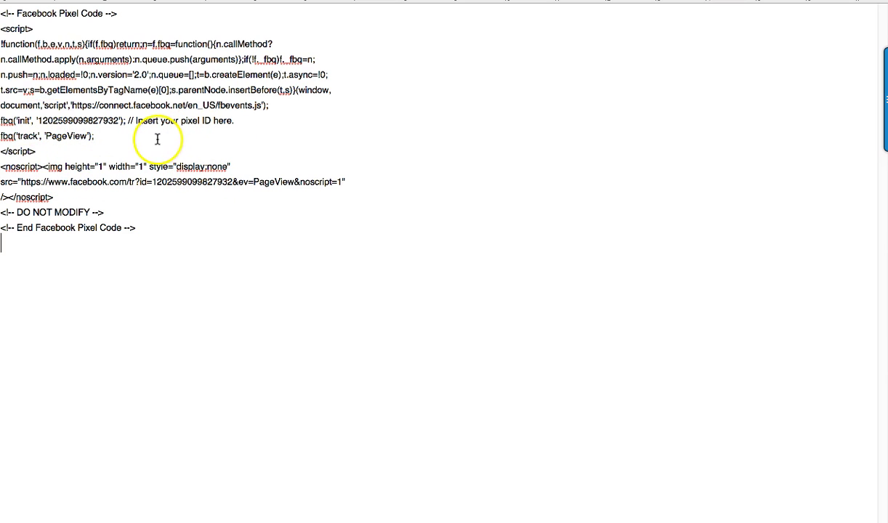
double_click(289, 182)
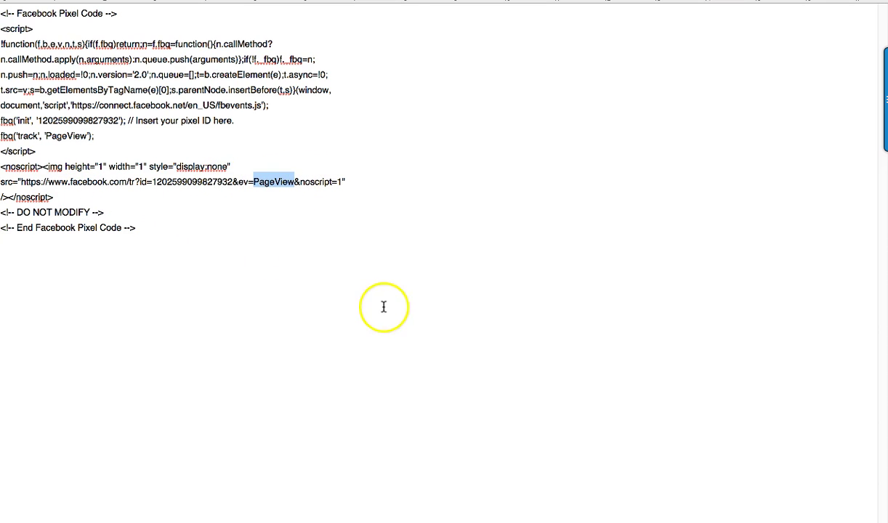
Step: Switch back to the pixel setup in Chrome and expand the Install Event Code section
mouse_move(618, 518)
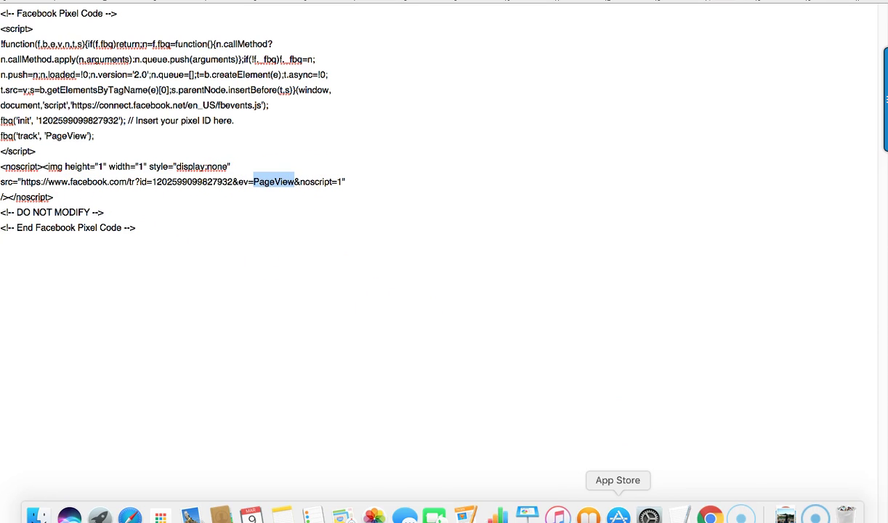
click(709, 516)
scroll(345, 436, down, 1)
click(342, 456)
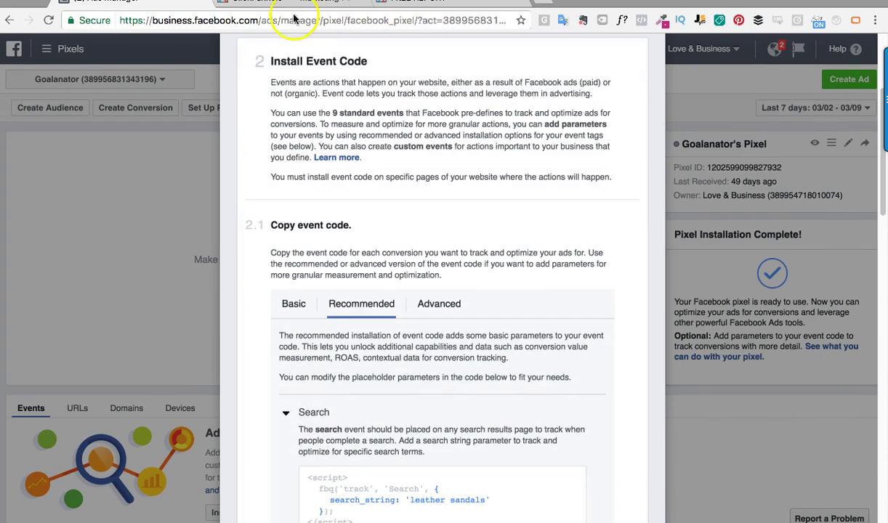
scroll(380, 352, down, 1)
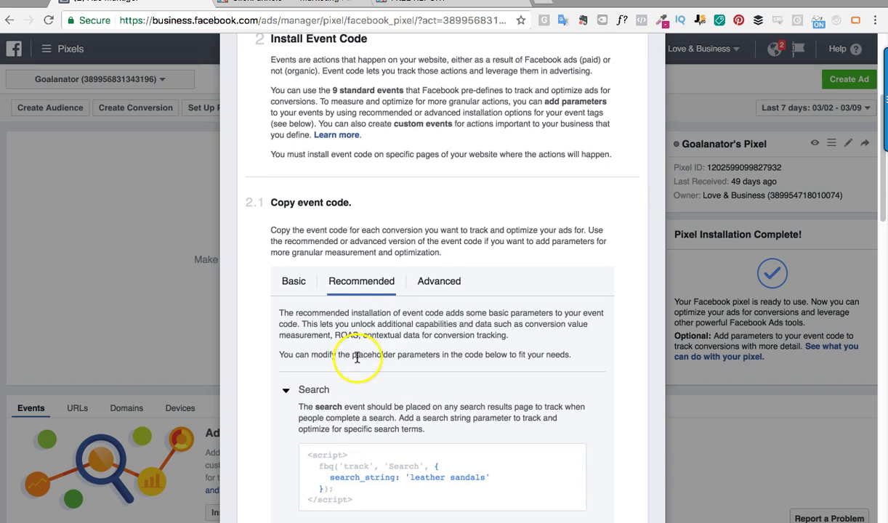
Step: Expand the View Content event among the recommended event codes and copy its script
scroll(363, 360, down, 10)
scroll(332, 356, up, 8)
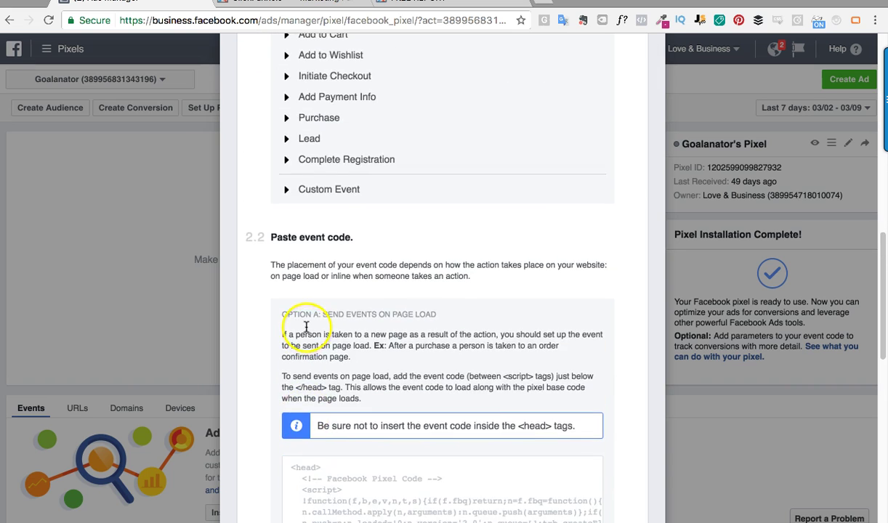
click(315, 194)
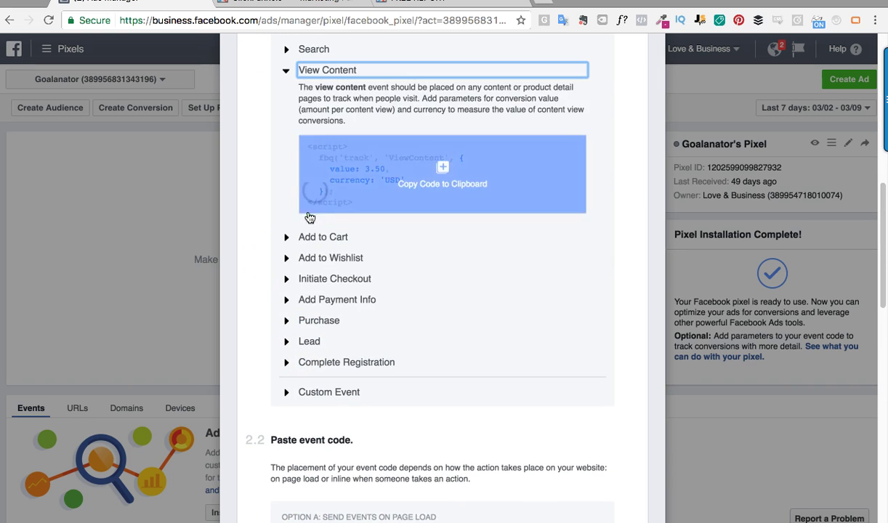
mouse_move(489, 206)
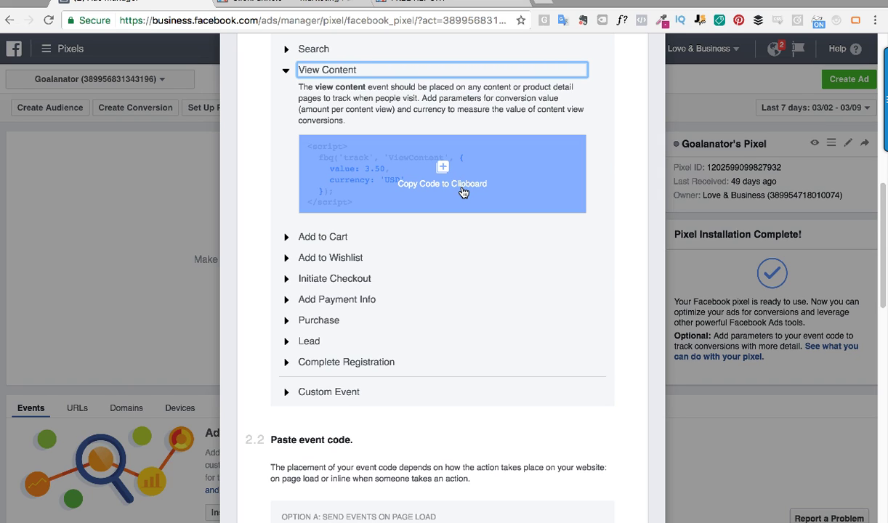
click(400, 180)
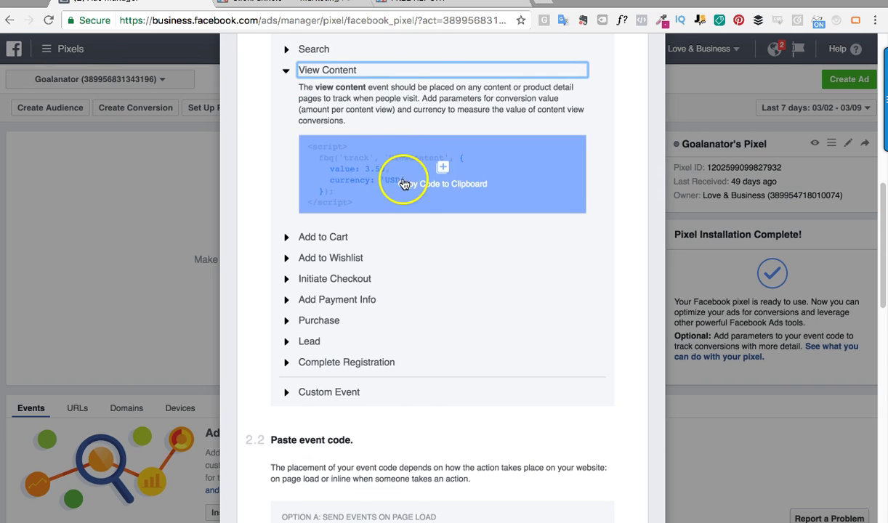
Step: Switch to TextEdit and paste the ViewContent script on a new line after the closing noscript tag, without a blank line below it
mouse_move(710, 516)
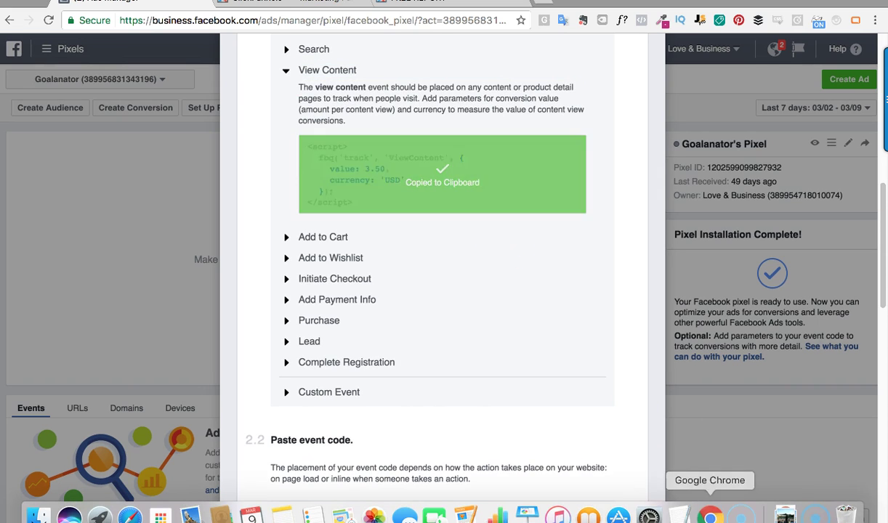
click(681, 518)
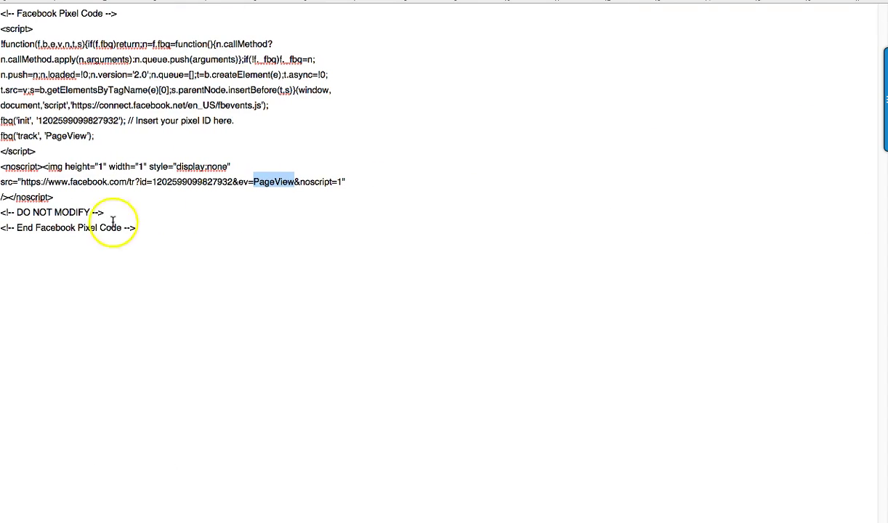
click(60, 197)
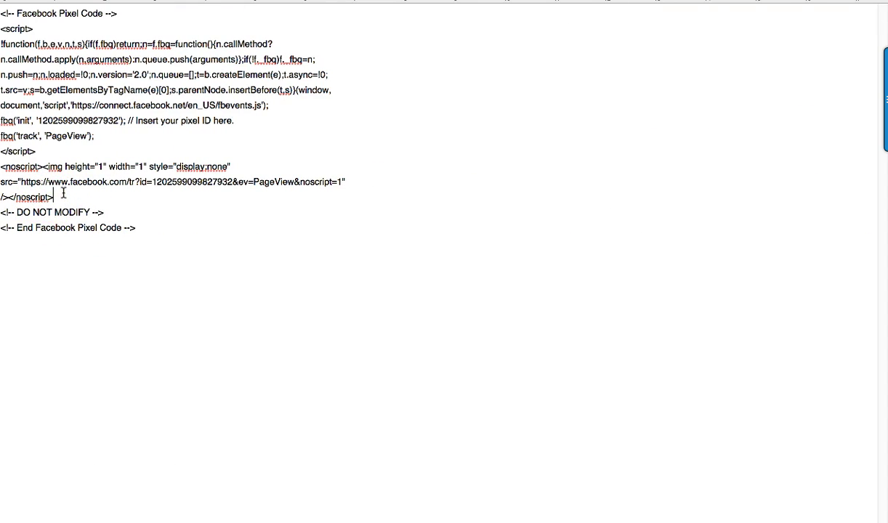
key(Return)
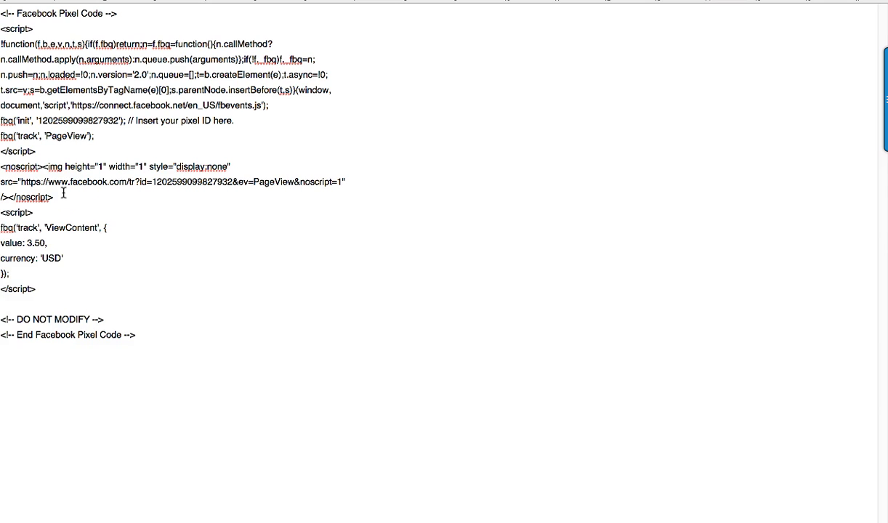
key(BackSpace)
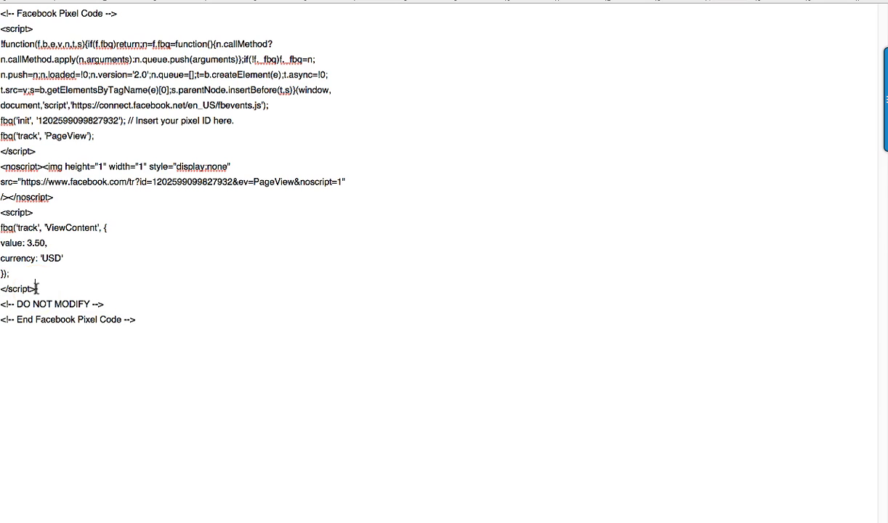
Step: Set the value parameter of the ViewContent event to 0.00
click(34, 243)
key(BackSpace)
text(0)
key(Right)
key(Right)
key(BackSpace)
text(0)
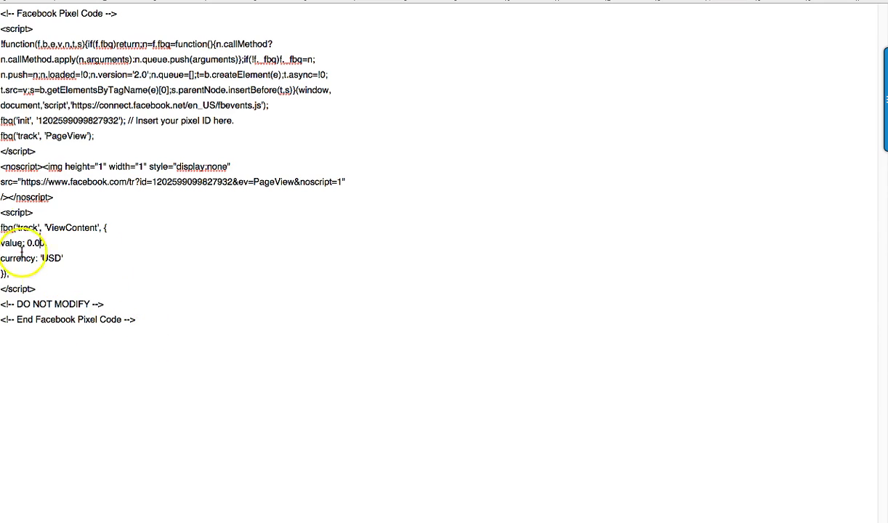
Step: Copy the entire pixel code, including the ViewContent script, from TextEdit and switch back to Chrome
drag(321, 321, 22, 4)
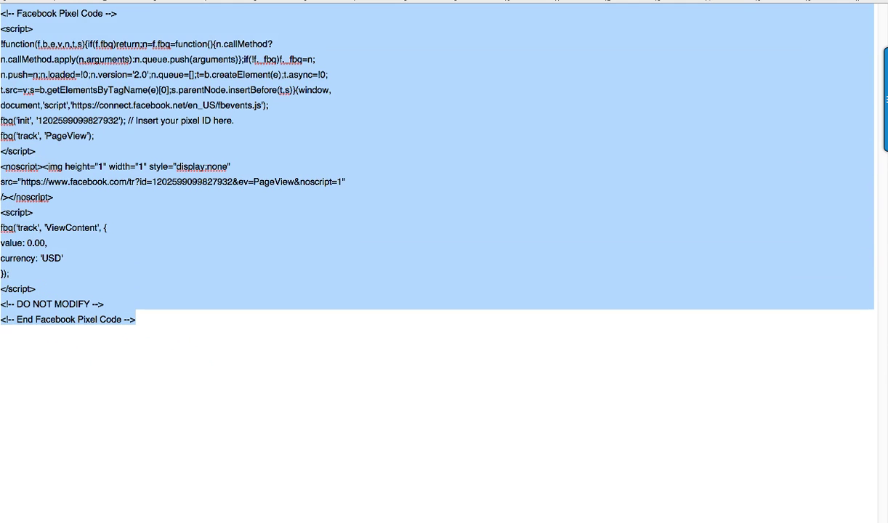
right_click(51, 38)
click(77, 92)
right_click(80, 219)
click(107, 274)
click(708, 513)
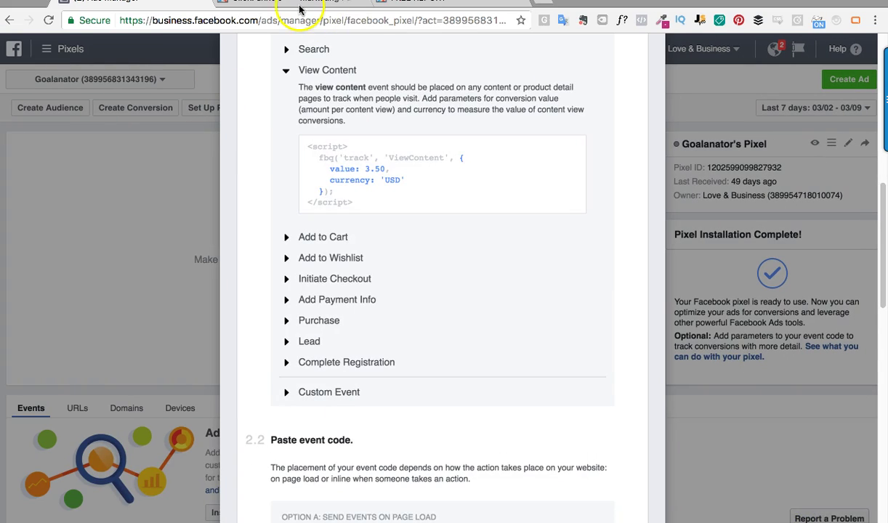
Step: Paste the pixel code into the header tracking code of the ClickFunnels optin page, close the dialog and save the page
click(331, 6)
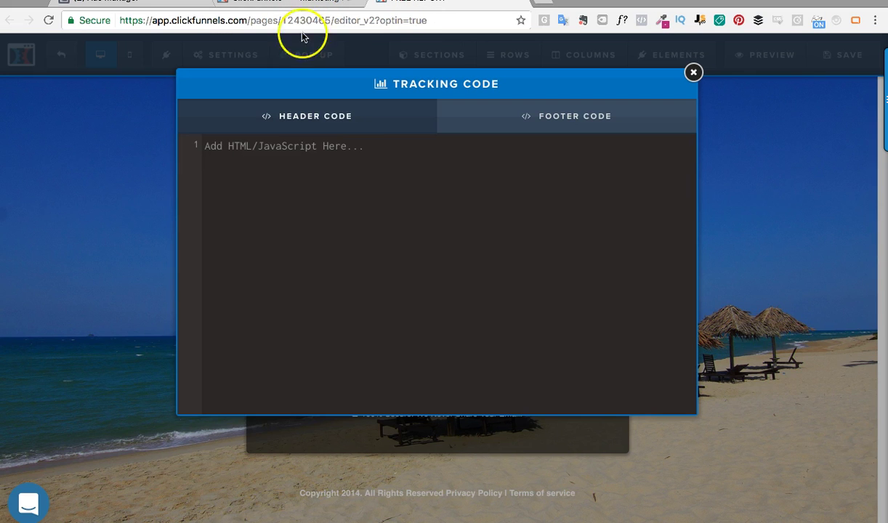
right_click(296, 153)
click(336, 220)
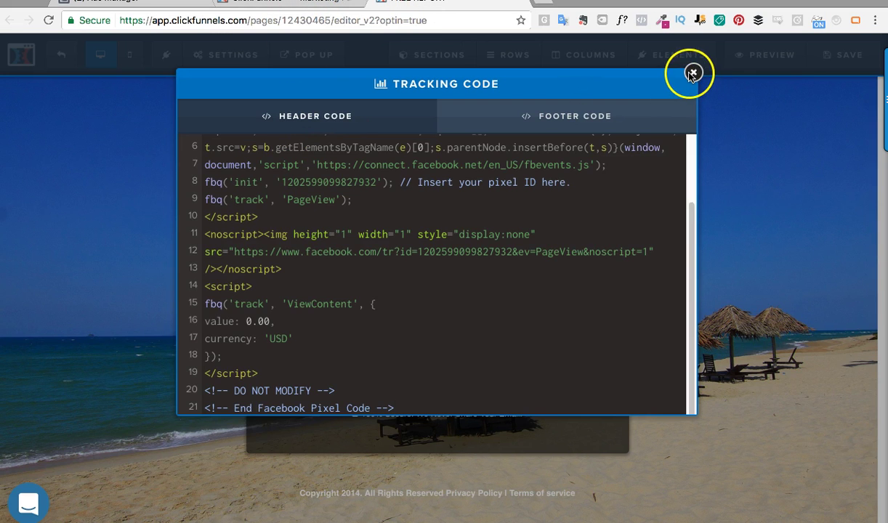
click(692, 75)
click(826, 64)
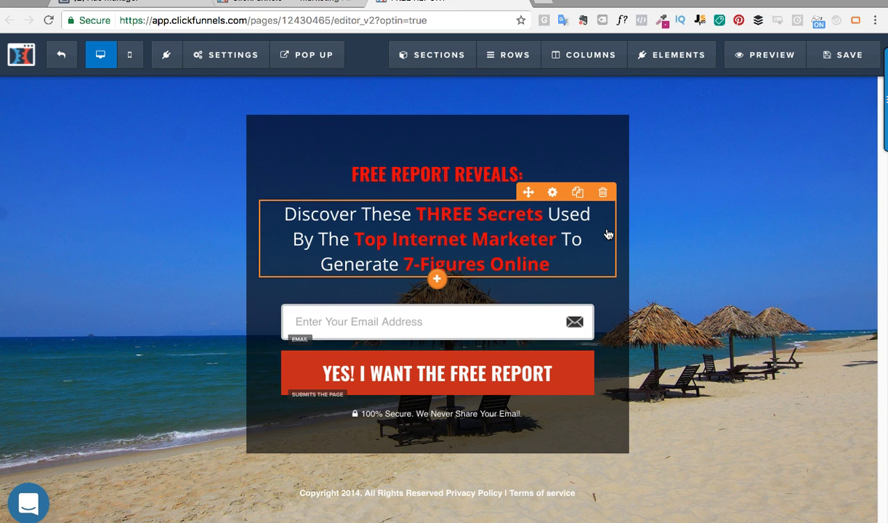
triple_click(709, 161)
click(703, 142)
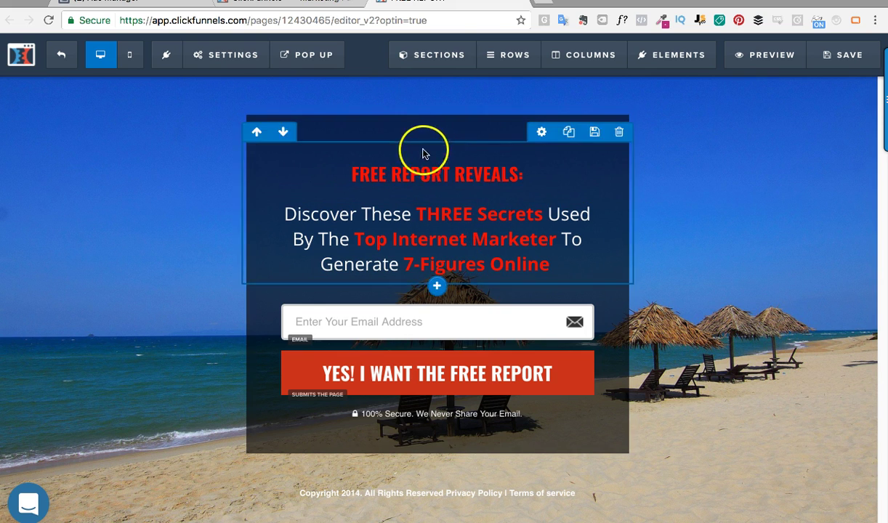
Step: Return to the funnel's Optin step overview and open a preview of the optin page
click(256, 4)
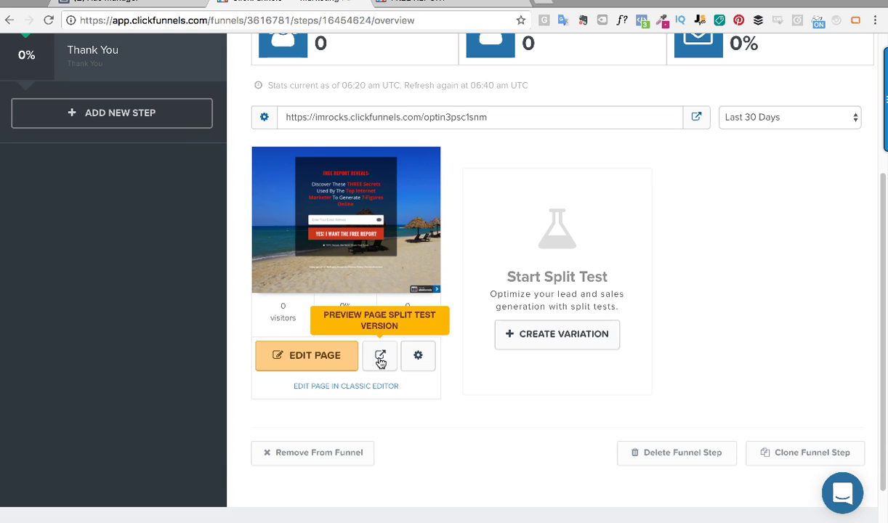
click(385, 354)
click(378, 356)
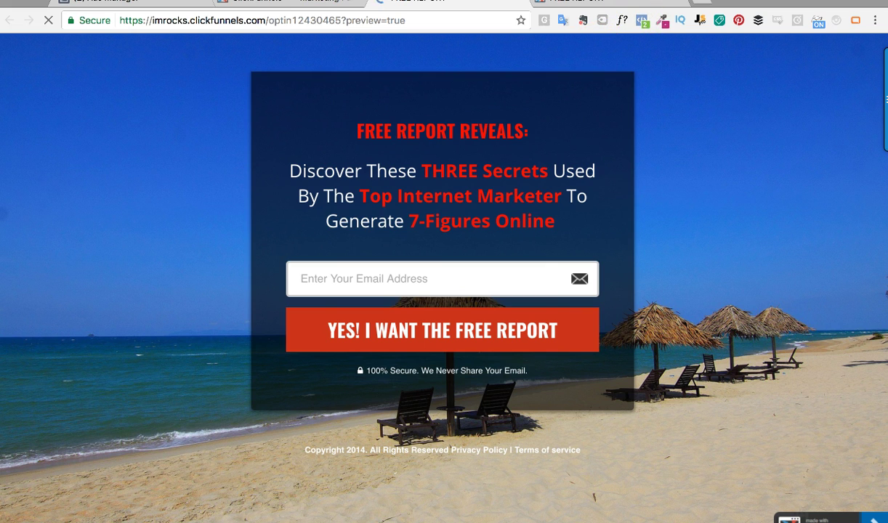
Step: Open the Chrome Web Store in a new browser tab
click(694, 5)
click(24, 48)
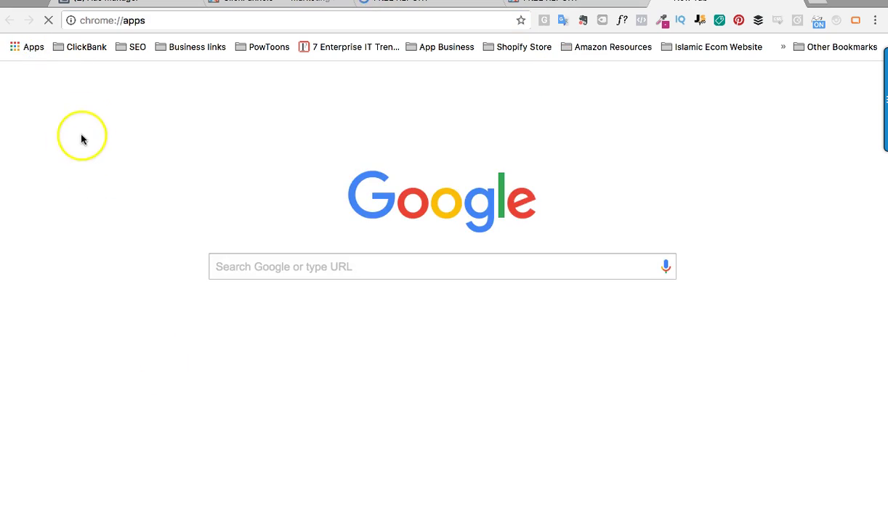
click(167, 122)
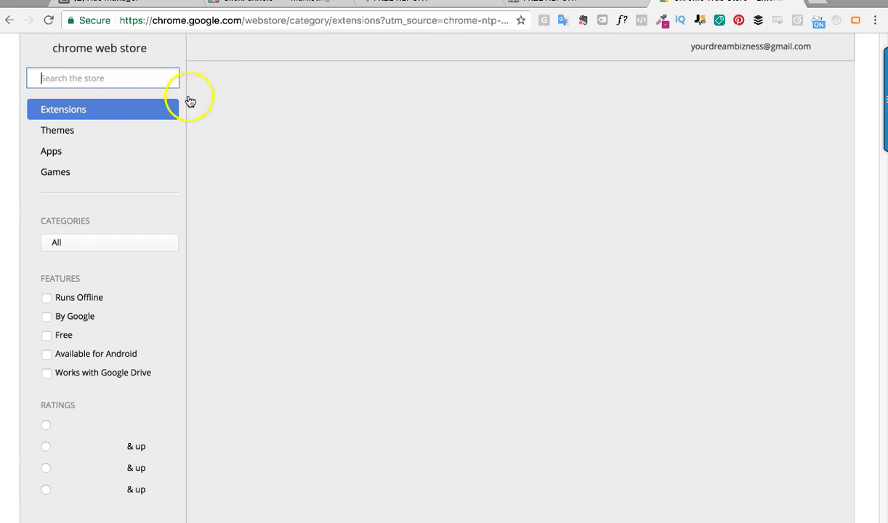
Step: Search the store for "facebook", look through the results and refine the search to "facebook pixel"
text(facebook)
key(Return)
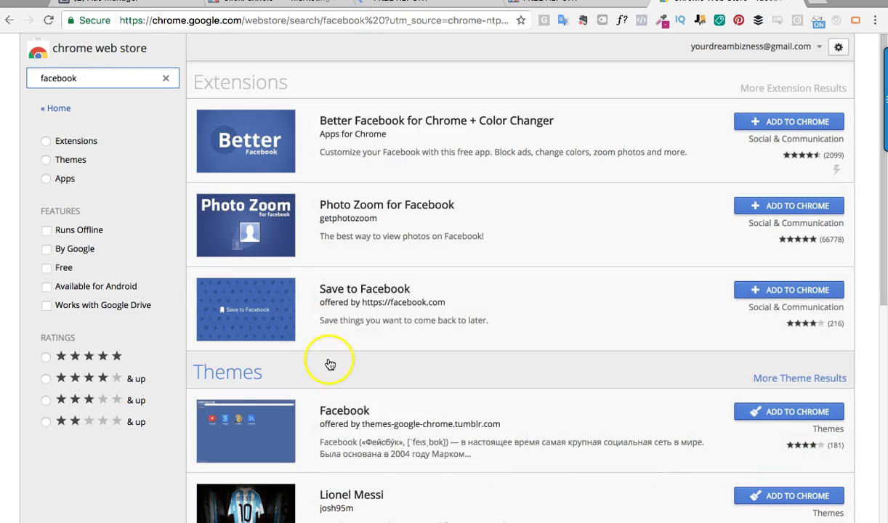
scroll(335, 367, down, 6)
scroll(327, 356, up, 6)
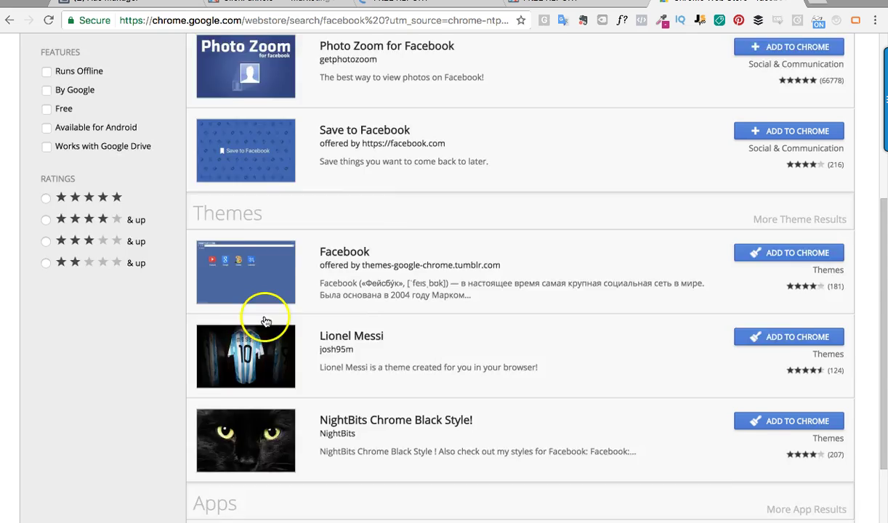
text(pi)
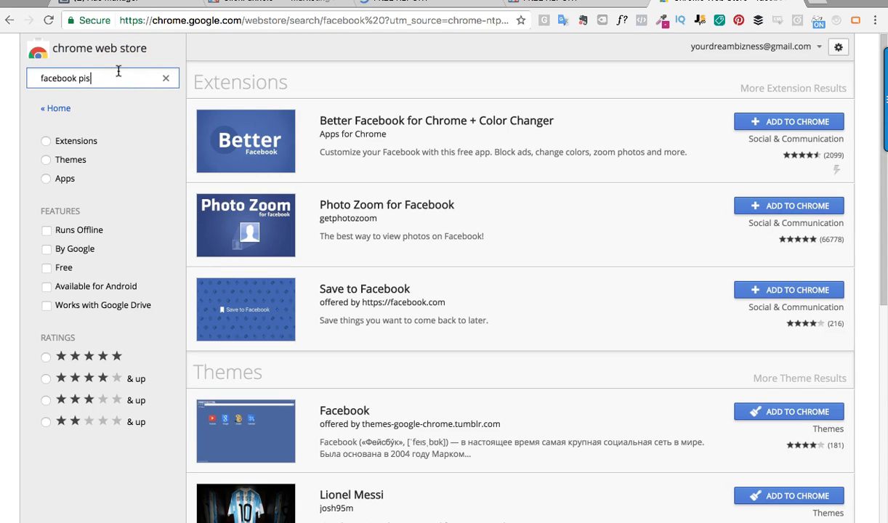
text(xel)
key(Return)
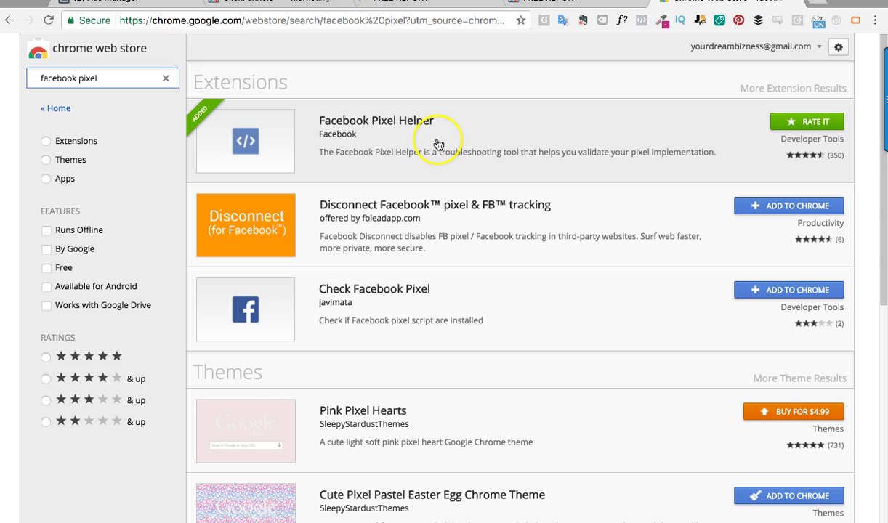
Step: Close the store, return to the optin page preview and inspect its PageView and ViewContent events with Facebook Pixel Helper
key(ctrl+shift+Tab)
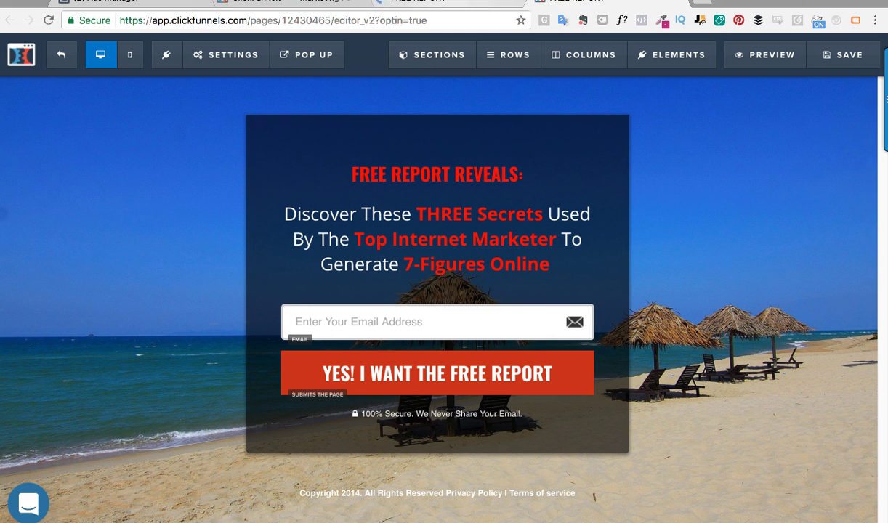
click(406, 3)
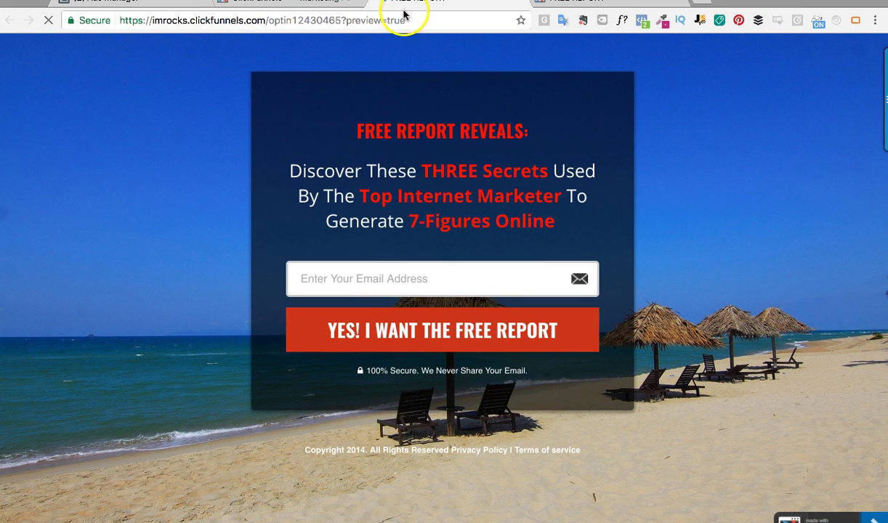
click(641, 21)
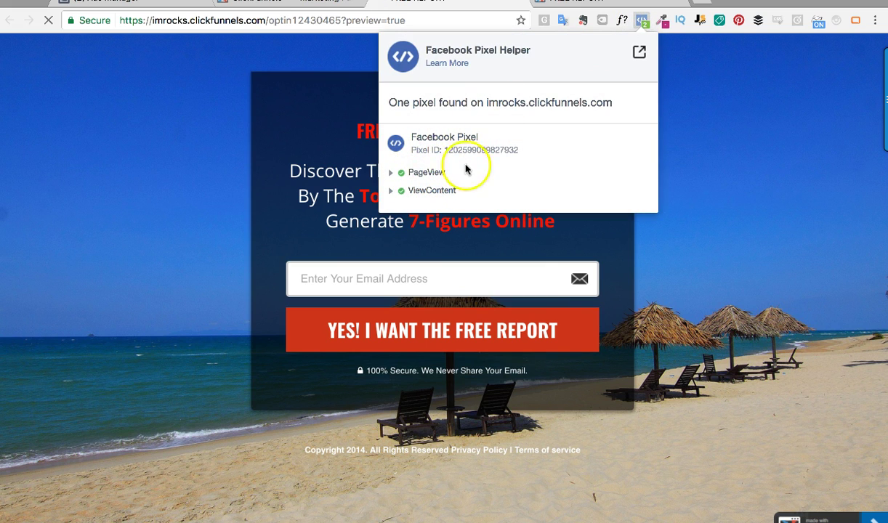
click(407, 174)
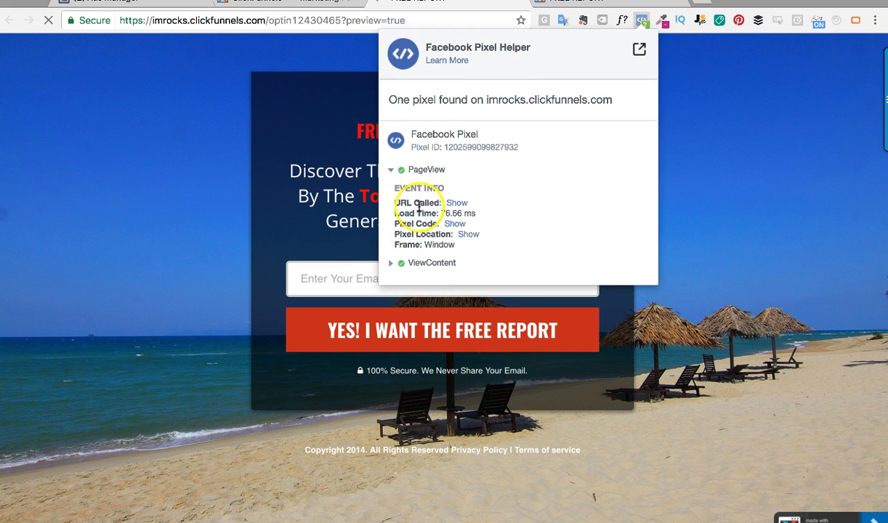
click(433, 264)
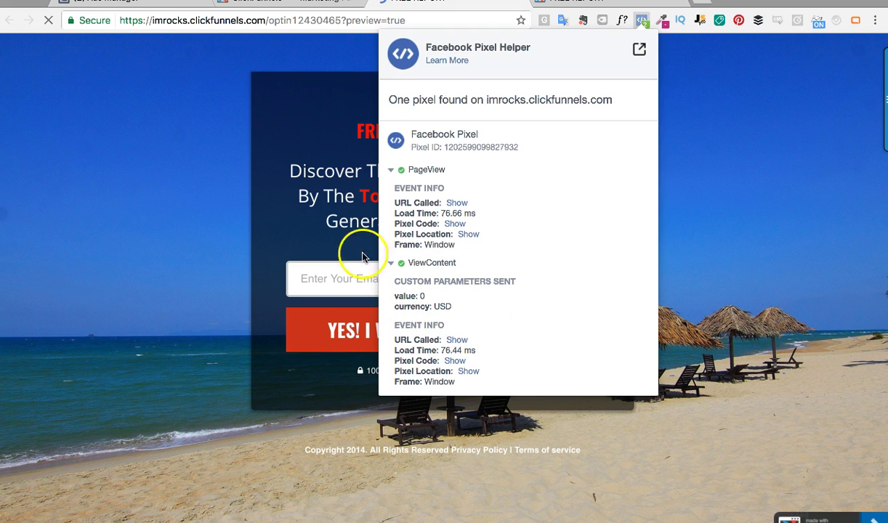
click(641, 22)
click(641, 22)
click(642, 22)
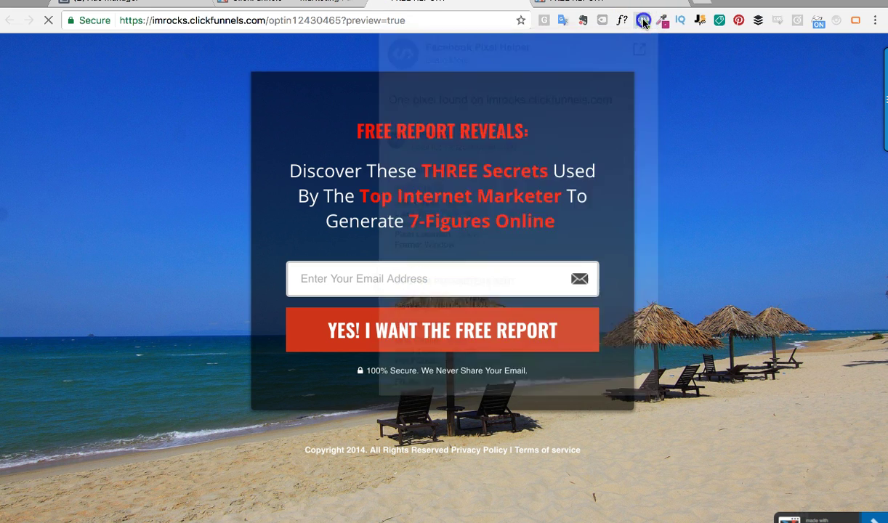
Step: Return to the DEMO 2 funnel overview and go to the Thank You funnel step
click(276, 8)
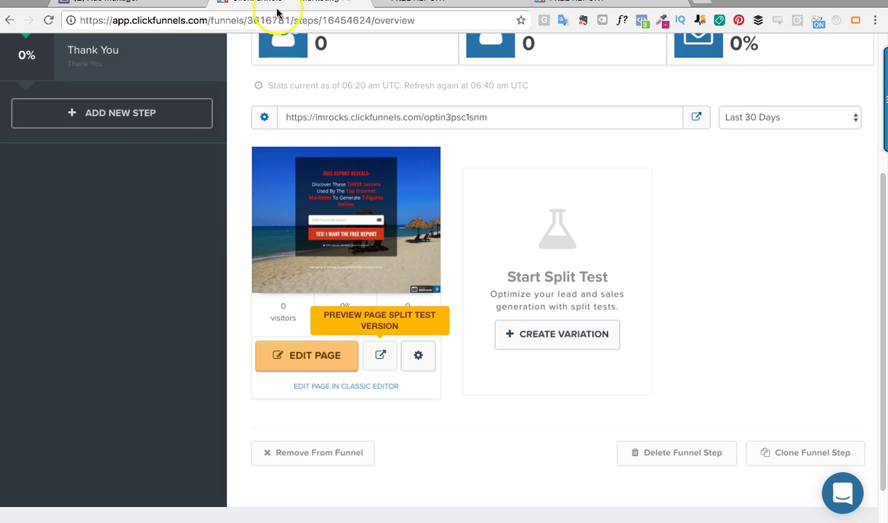
scroll(211, 228, up, 3)
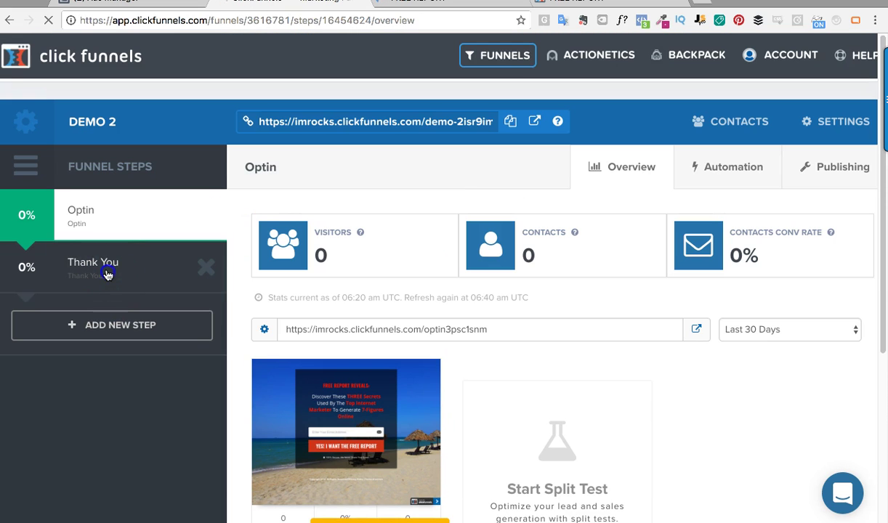